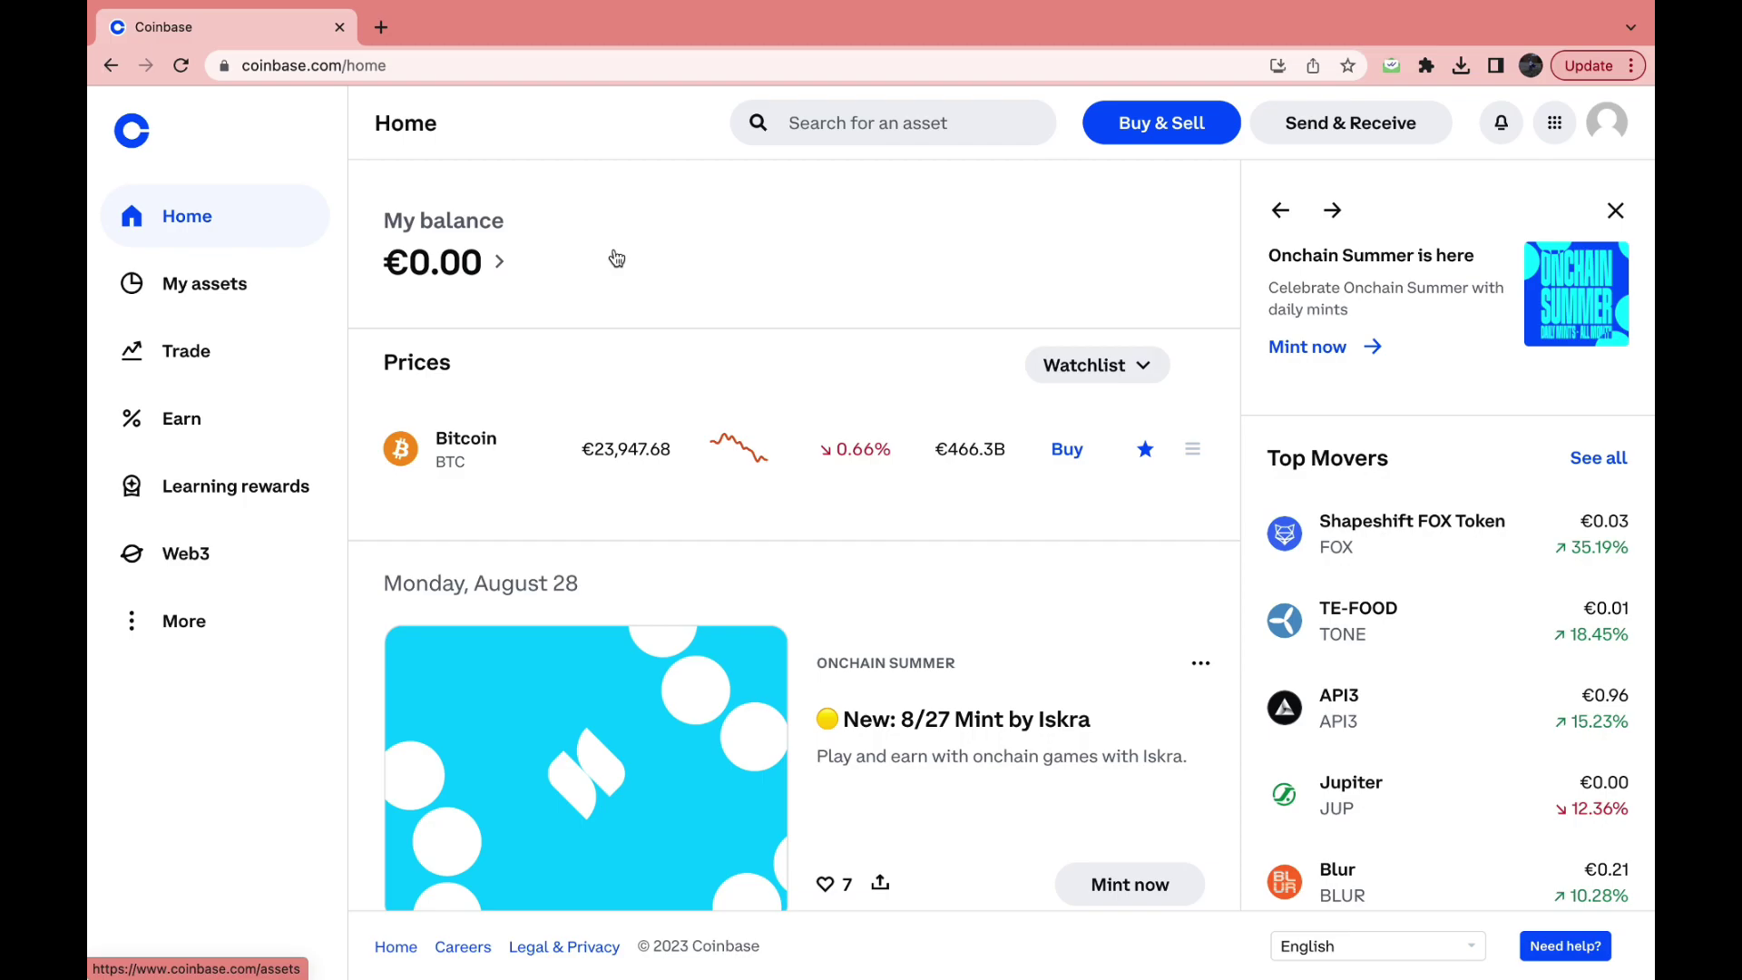
Step: Open Coinbase account settings through the profile avatar menu
click(1601, 127)
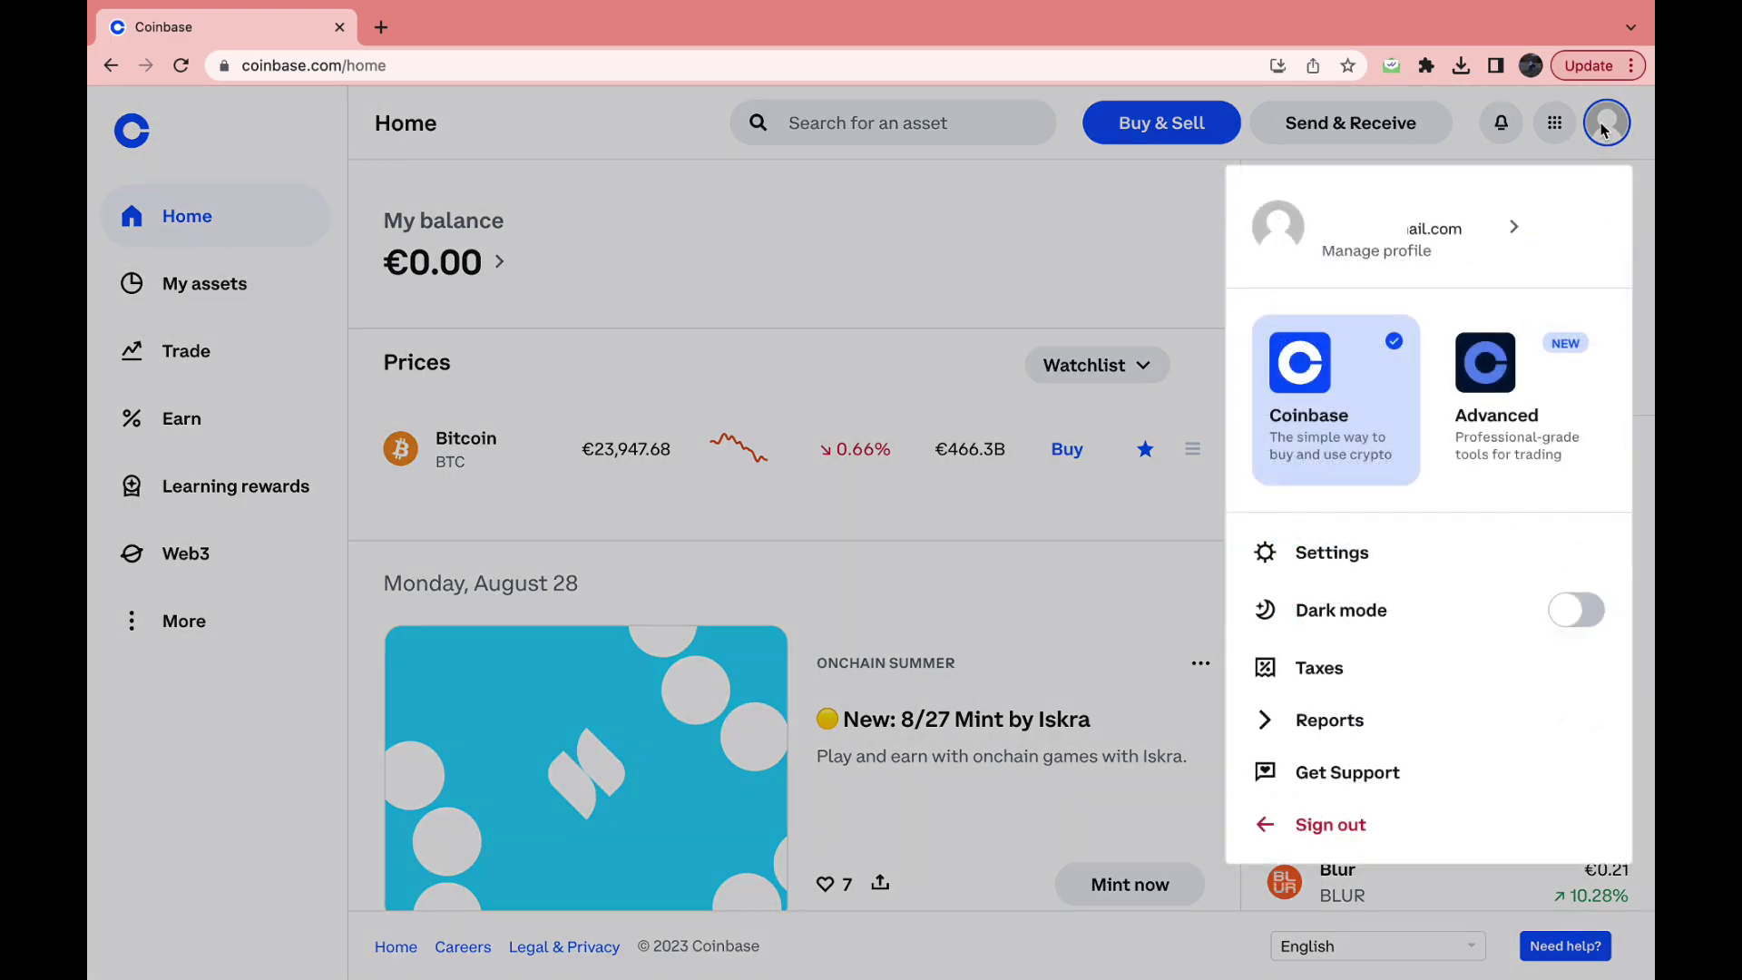
click(1319, 557)
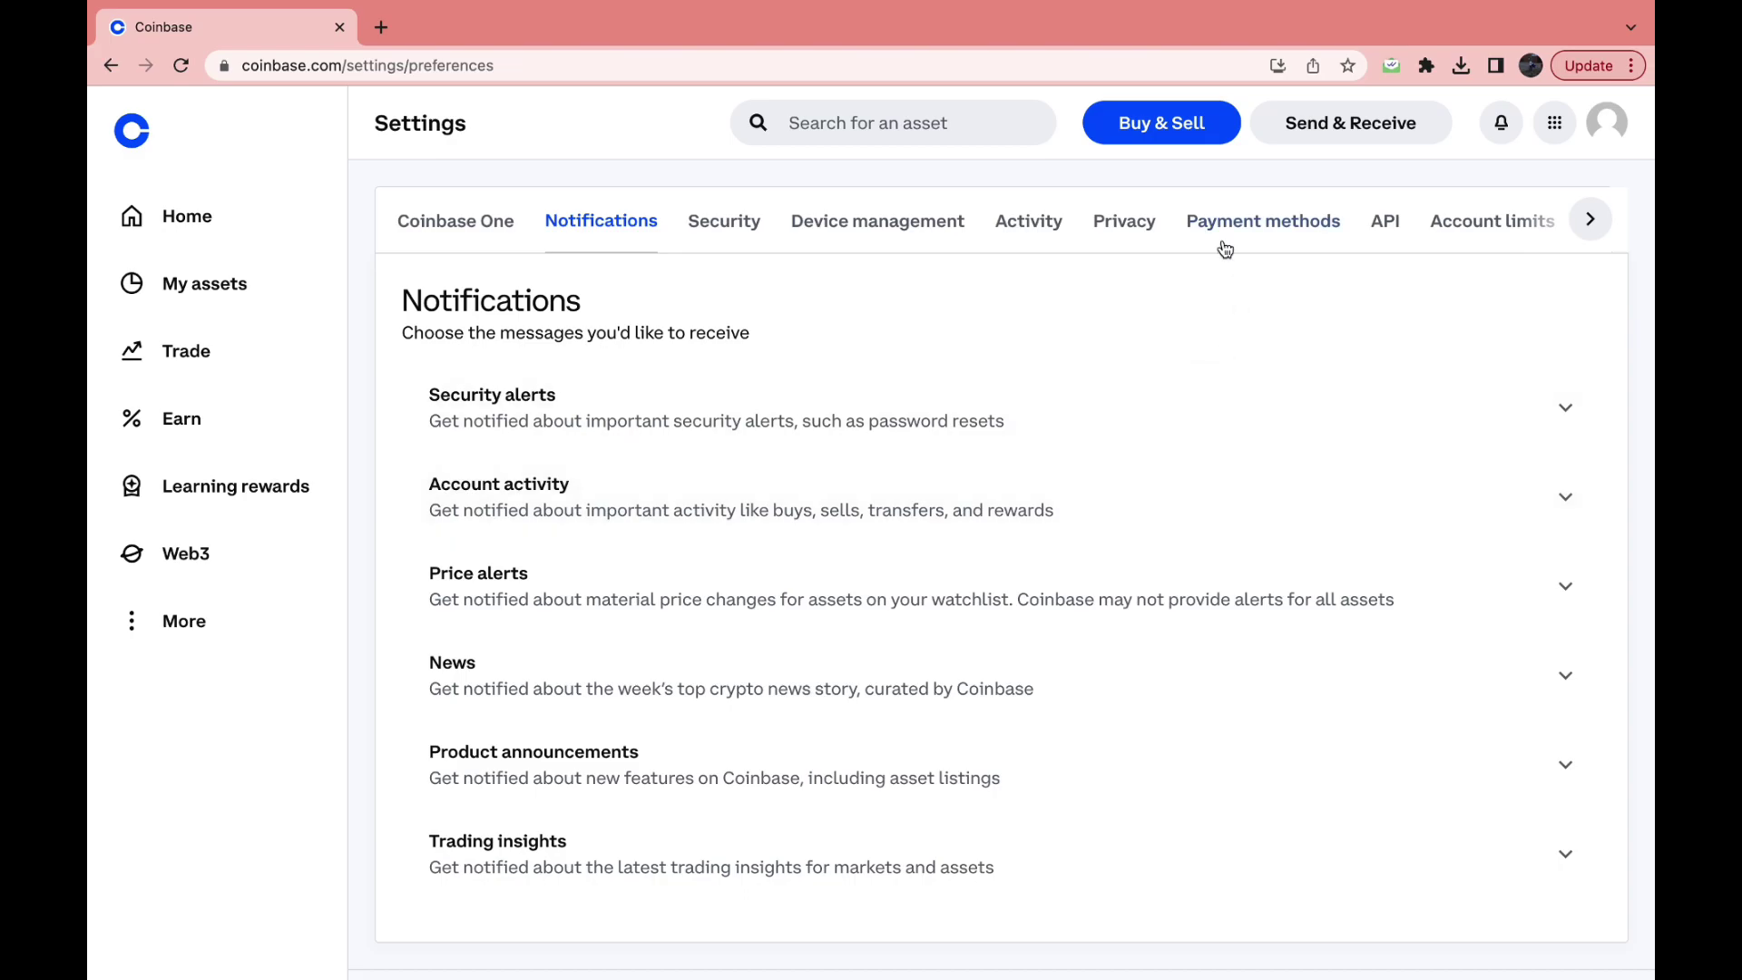
Step: Open the Payment methods tab and select its 'no payment methods added' message text
click(1230, 231)
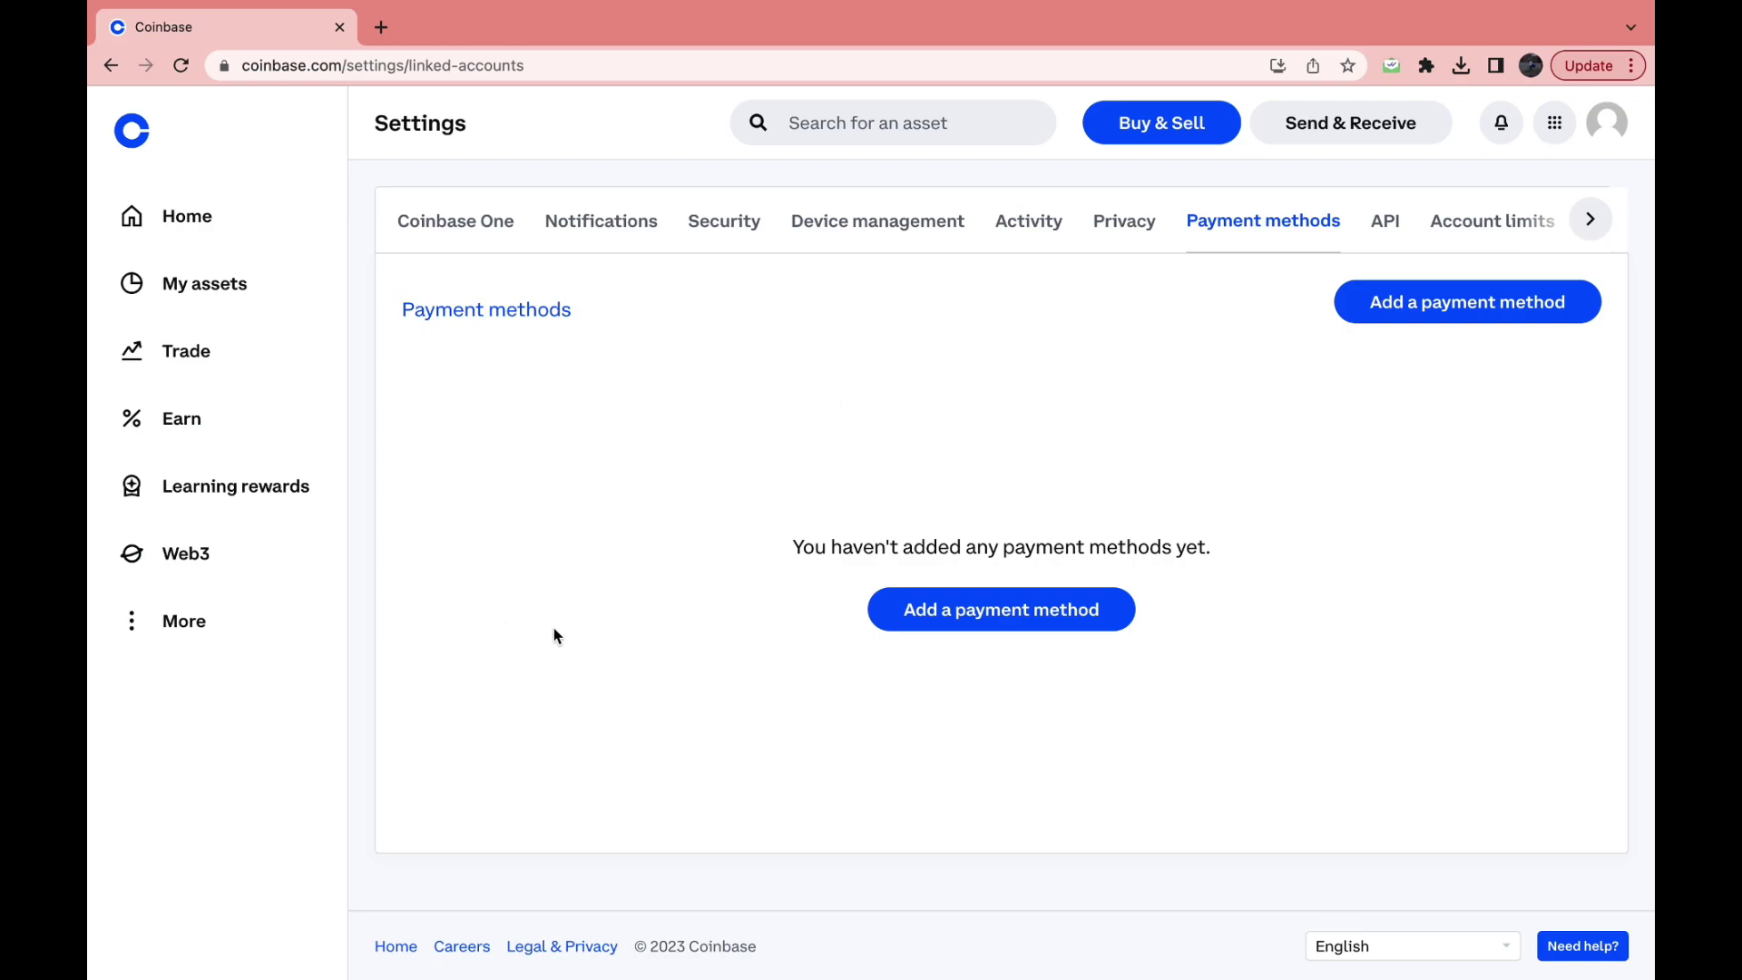
drag(1212, 552, 1022, 565)
click(1074, 568)
drag(1211, 552, 919, 544)
click(862, 615)
Step: Open the 'Add a payment method' dialog showing bank transfer, card, iDEAL, PayPal and Euro options
click(994, 611)
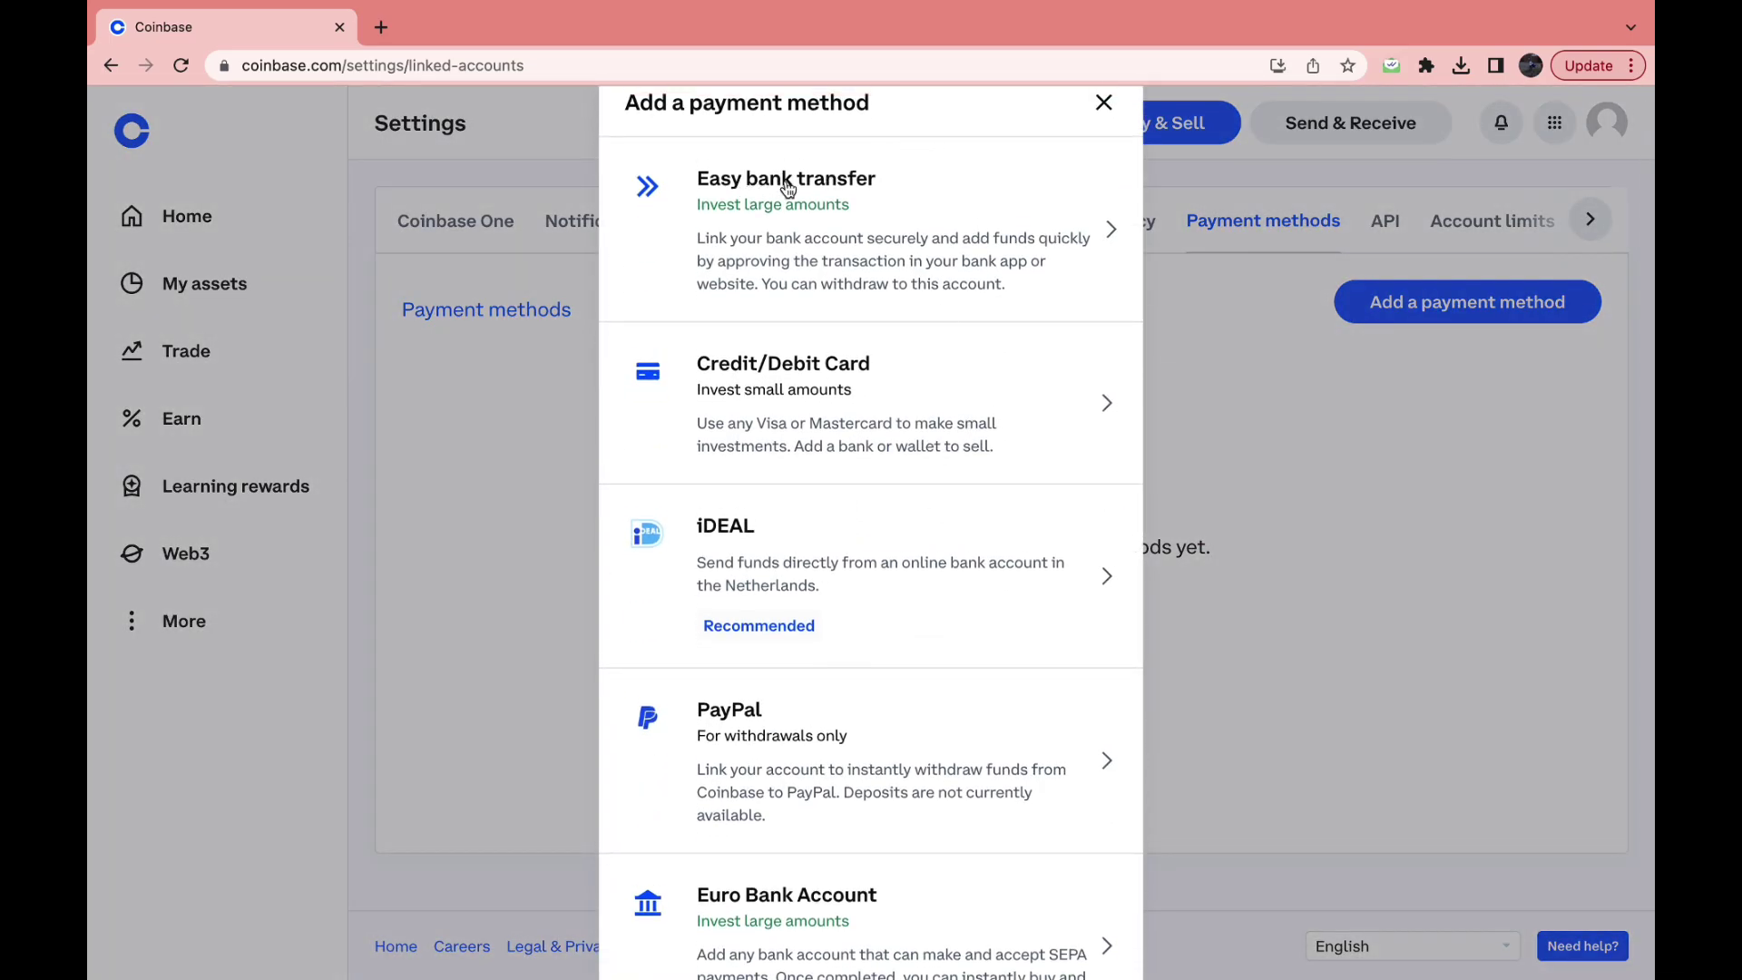
scroll(825, 381, down, 1)
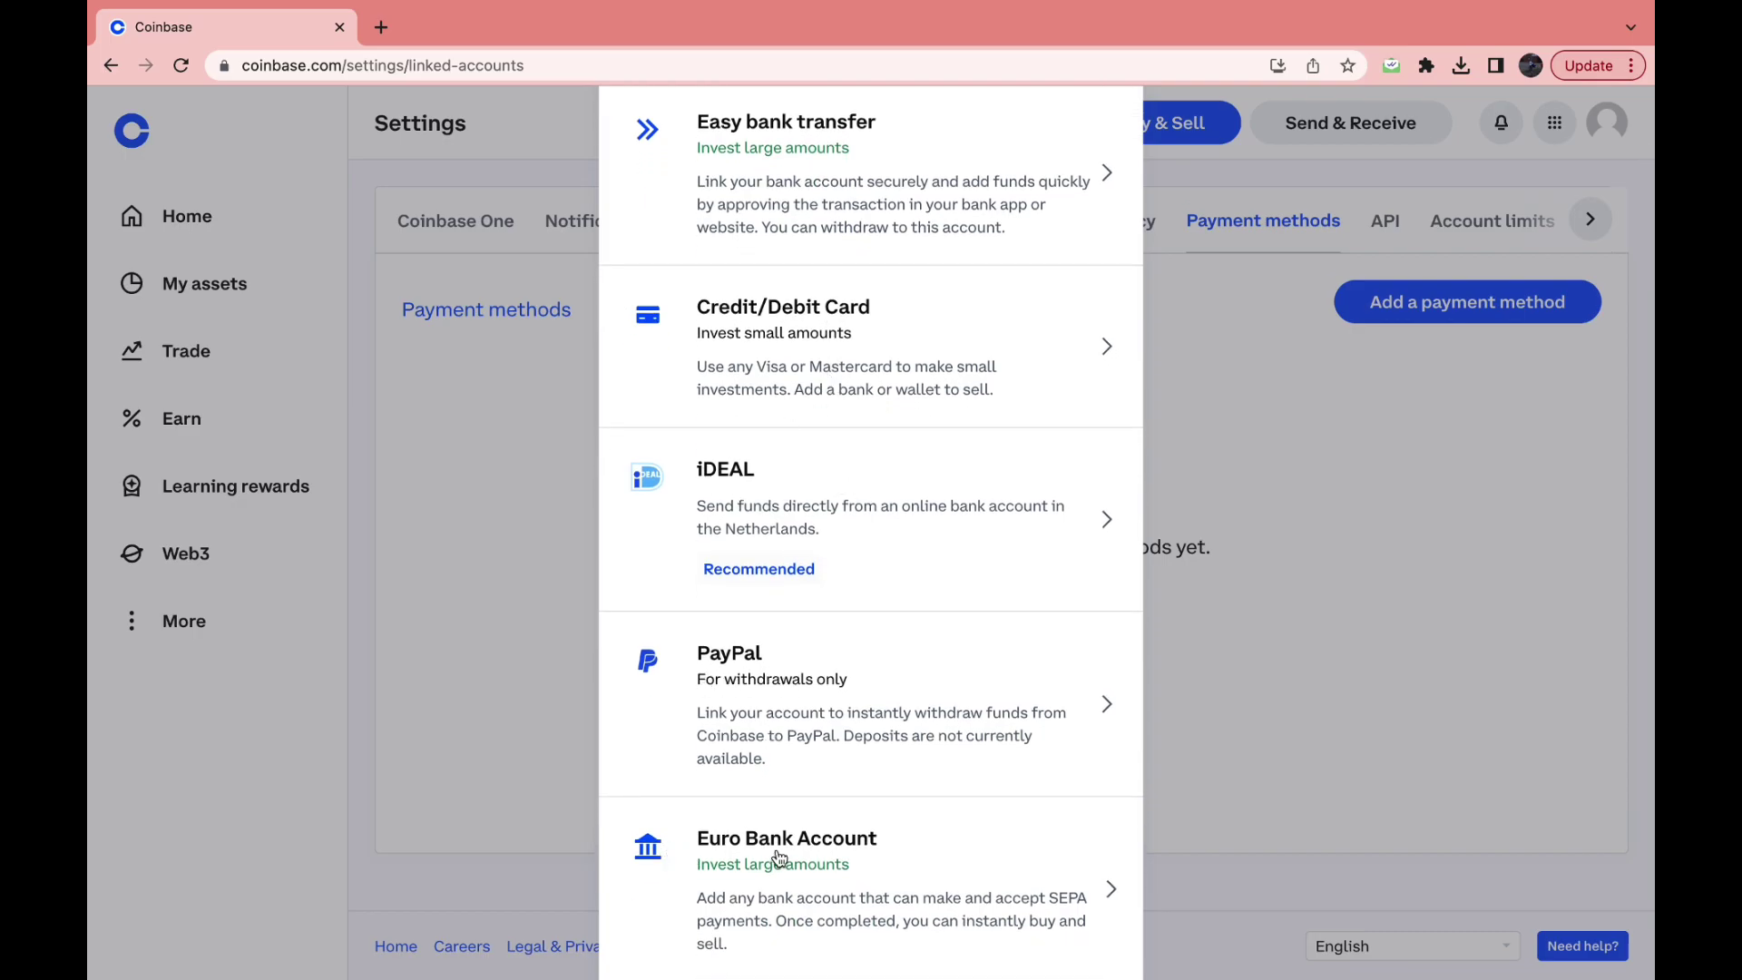
scroll(921, 856, down, 1)
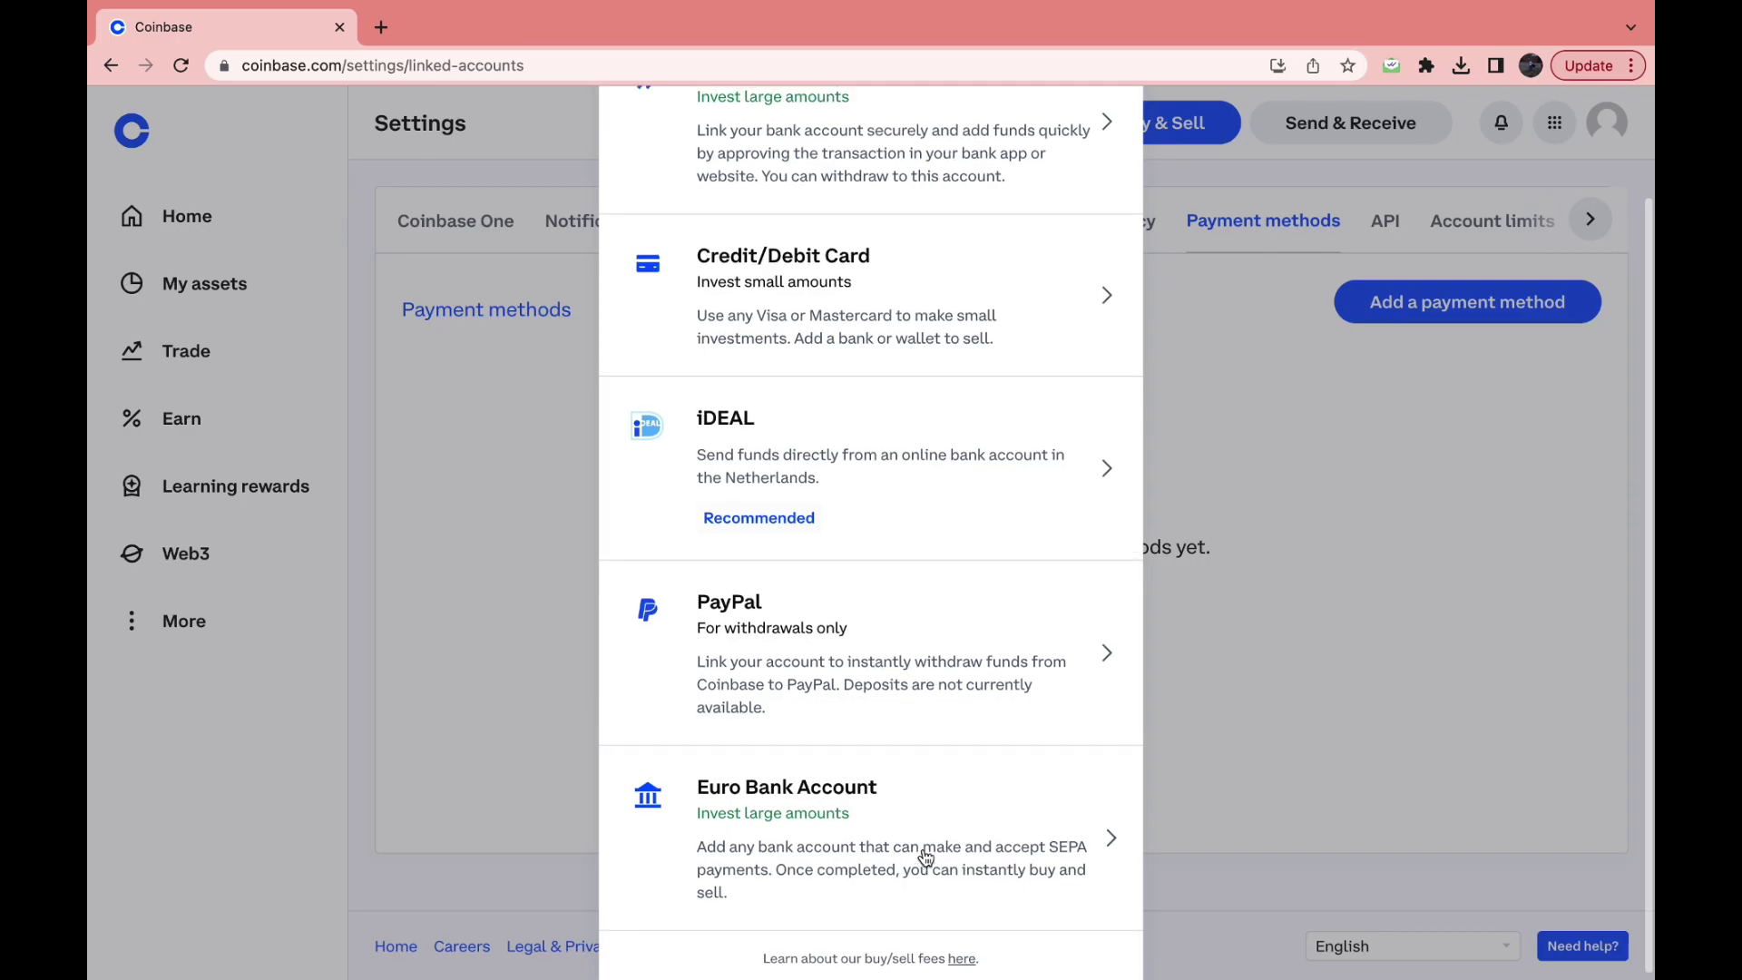
scroll(926, 858, up, 1)
scroll(924, 858, up, 2)
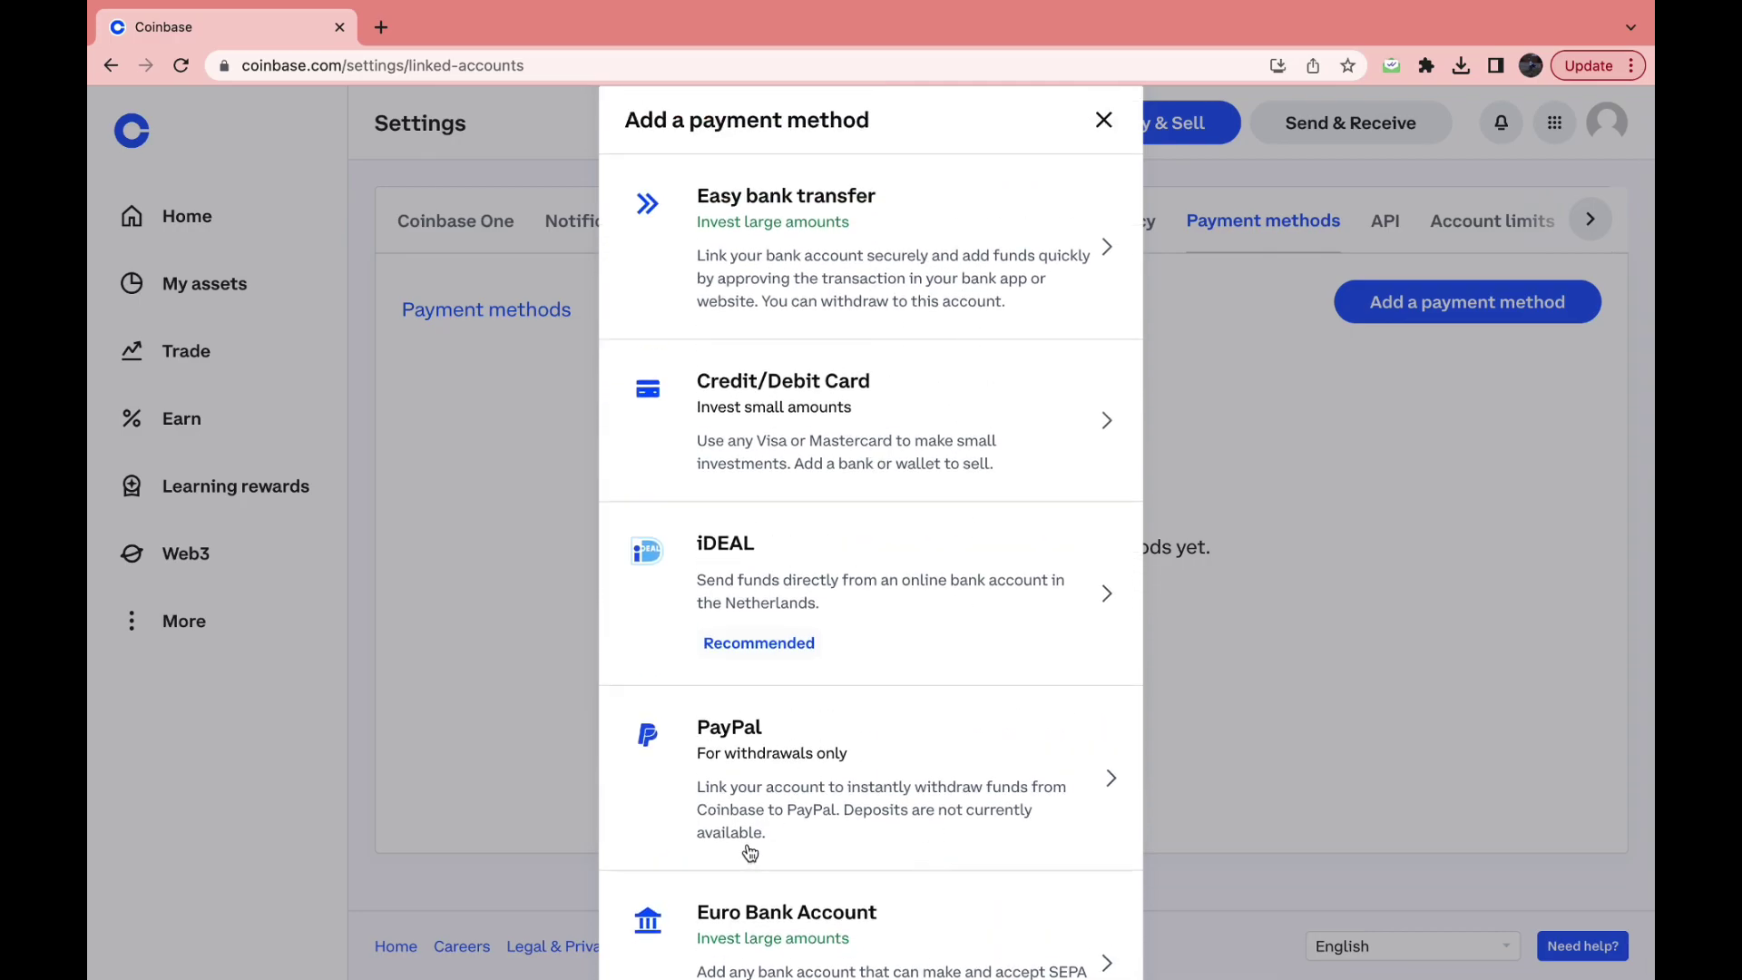
click(928, 434)
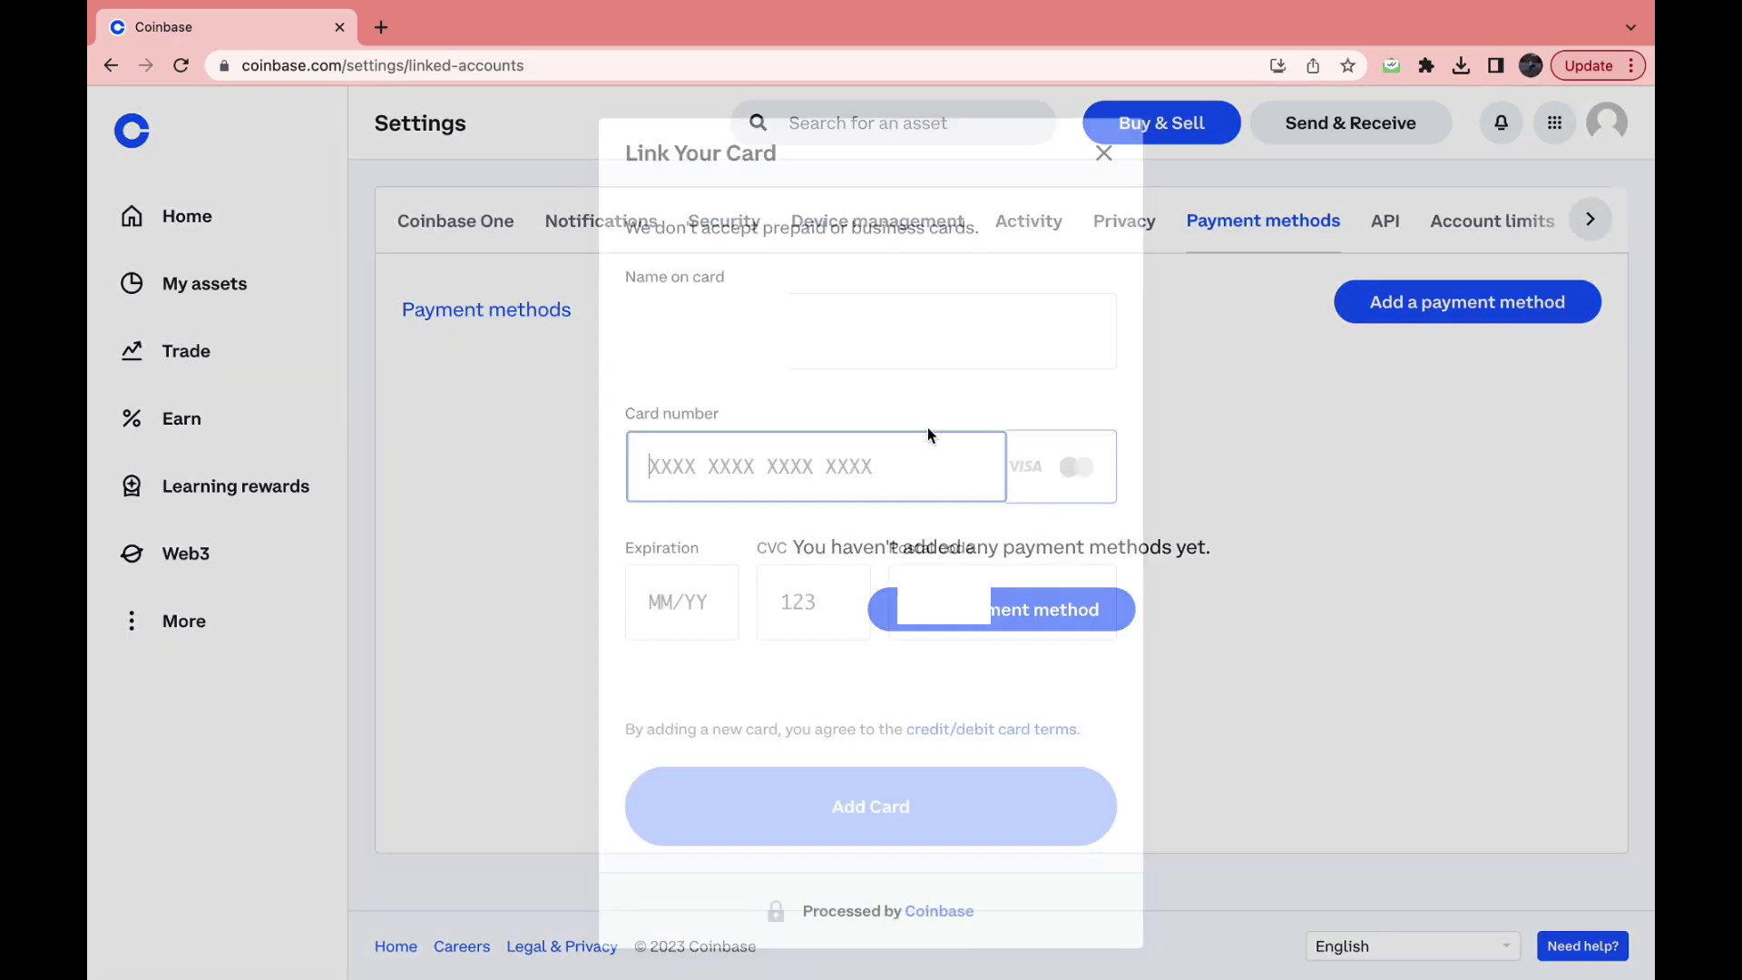